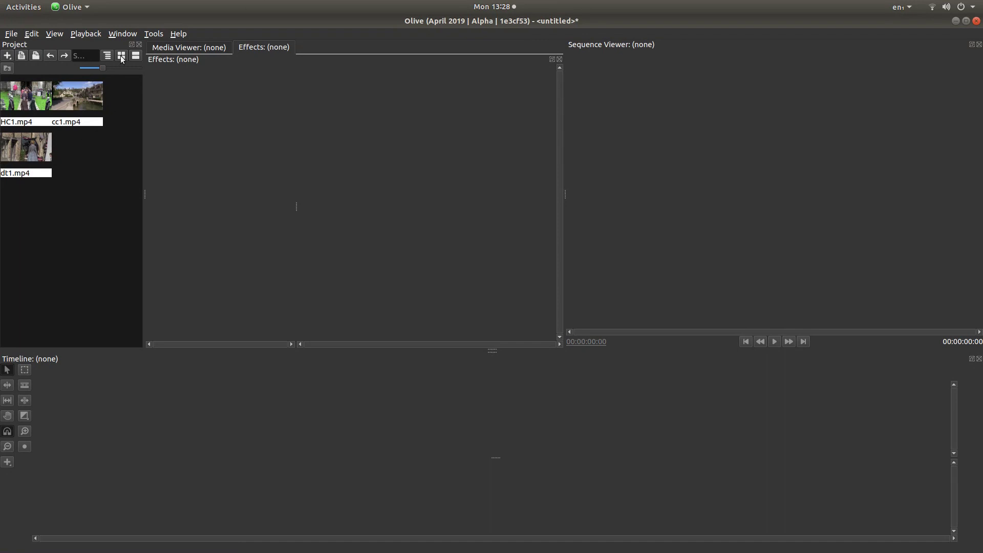
Create a sequence by placing the dt1.mp4 clip at the start of the empty timeline.
{"action": "left_click", "coordinate": [27, 148]}
{"action": "left_click_drag", "start_coordinate": [28, 148], "coordinate": [118, 451]}
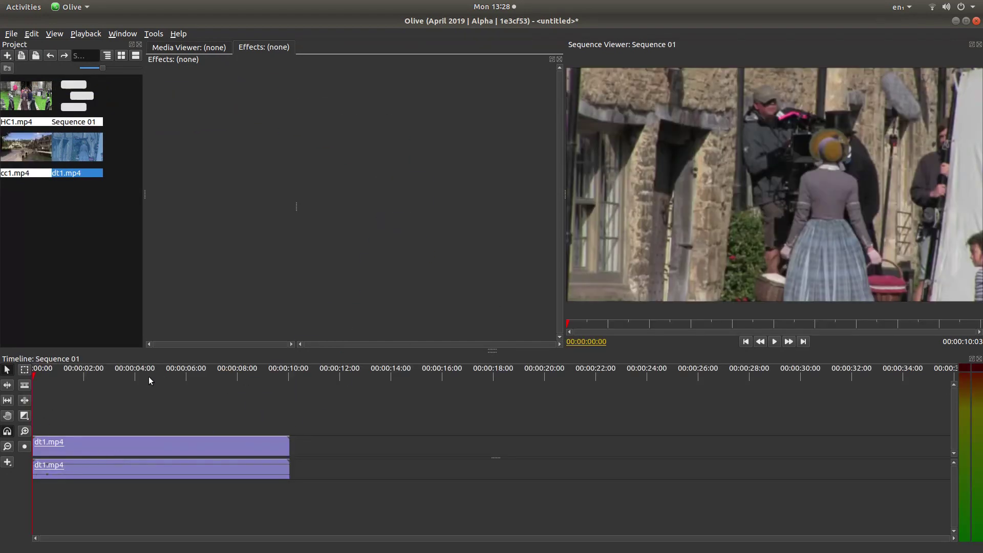
{"action": "left_click_drag", "start_coordinate": [44, 376], "coordinate": [32, 394]}
Add HC1.mp4 on the video track above dt1.mp4, overlapping its end from about 00:00:08:25, and scrub to about 00:00:06:42.
{"action": "mouse_move", "coordinate": [15, 96]}
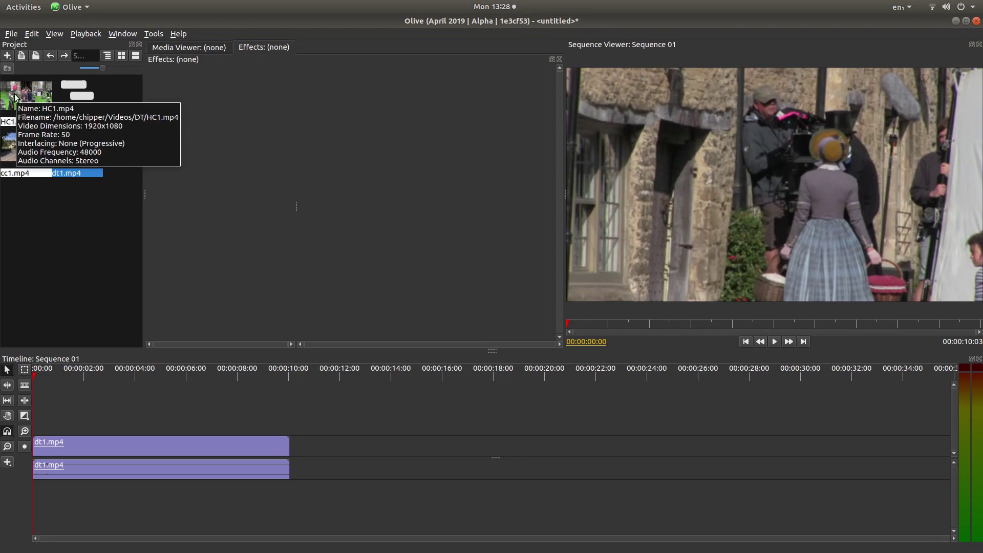
{"action": "left_click", "coordinate": [13, 100]}
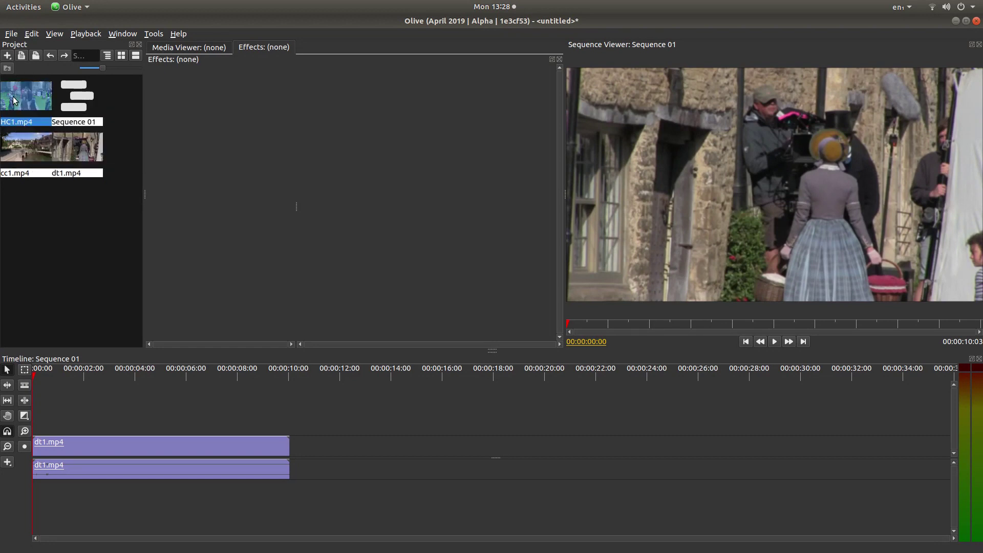
{"action": "left_click_drag", "start_coordinate": [14, 100], "coordinate": [276, 422]}
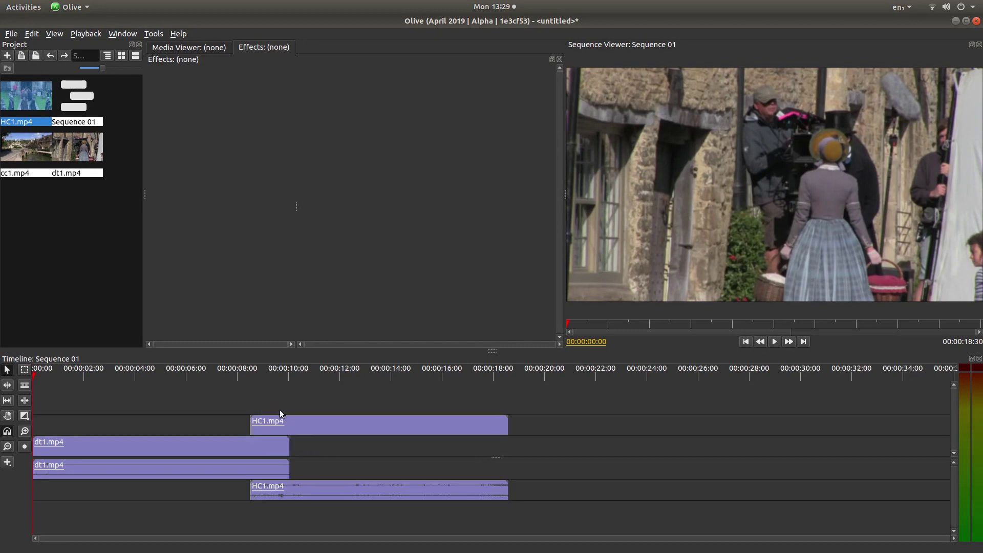
{"action": "left_click_drag", "start_coordinate": [36, 376], "coordinate": [208, 409]}
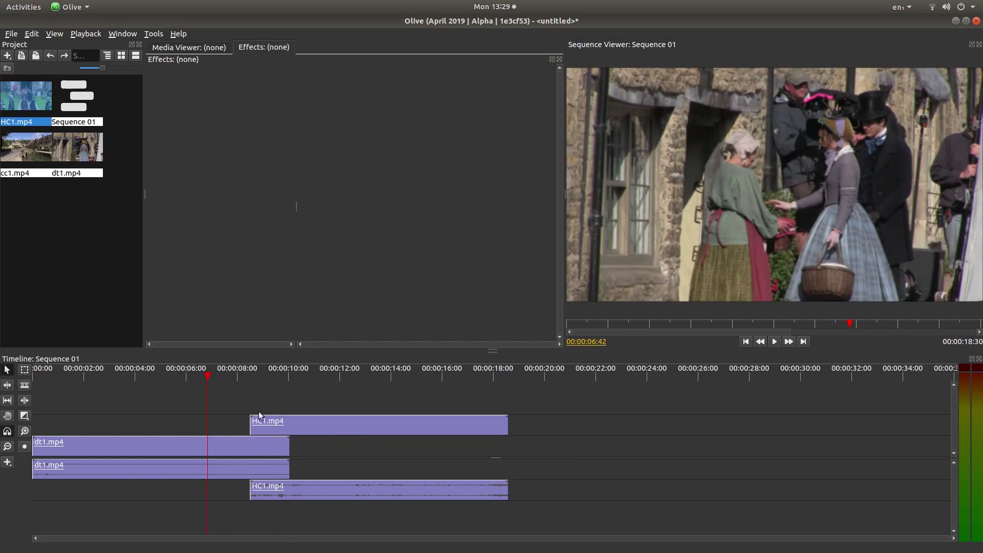
Add a Cross Dissolve video transition to both ends of the HC1.mp4 clip.
{"action": "left_click", "coordinate": [357, 425]}
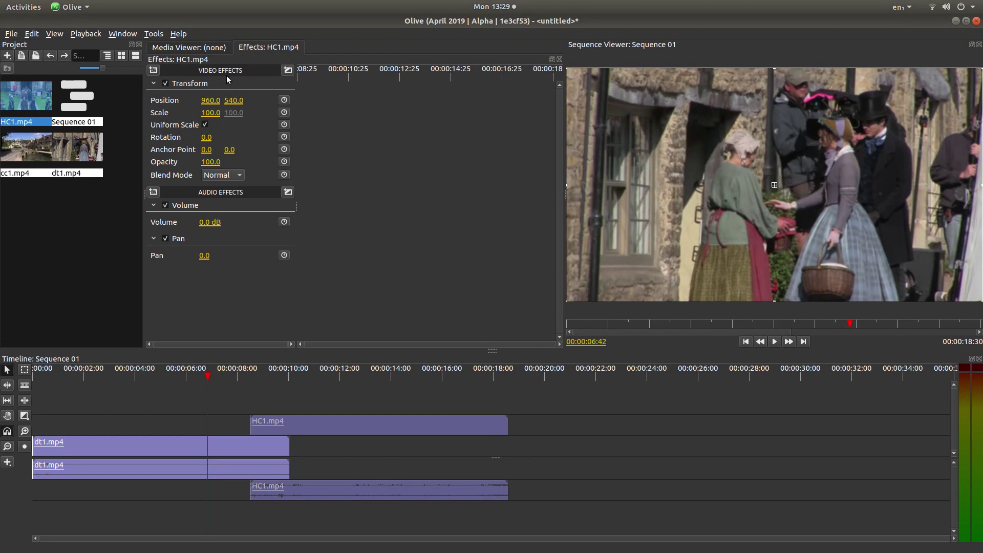
{"action": "left_click", "coordinate": [288, 70]}
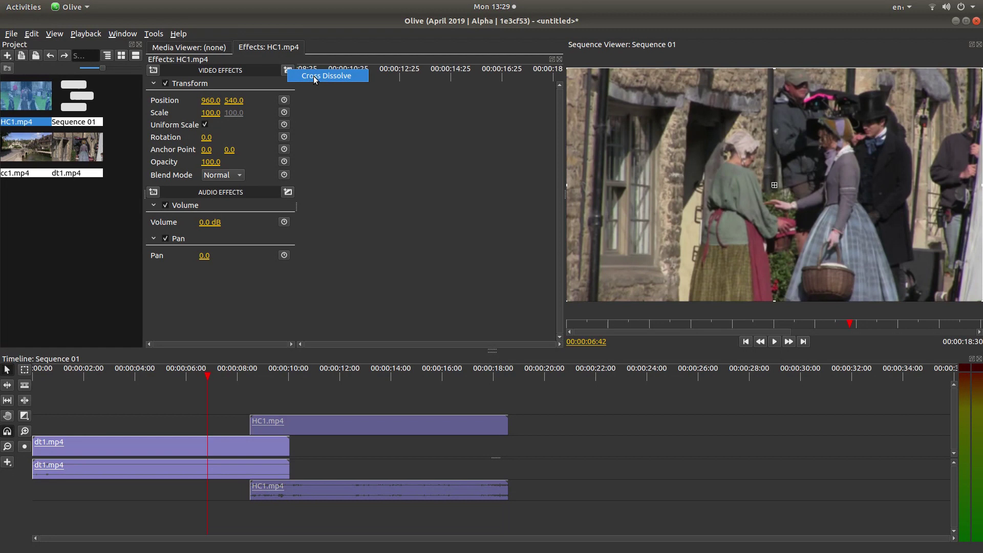
{"action": "left_click", "coordinate": [326, 75]}
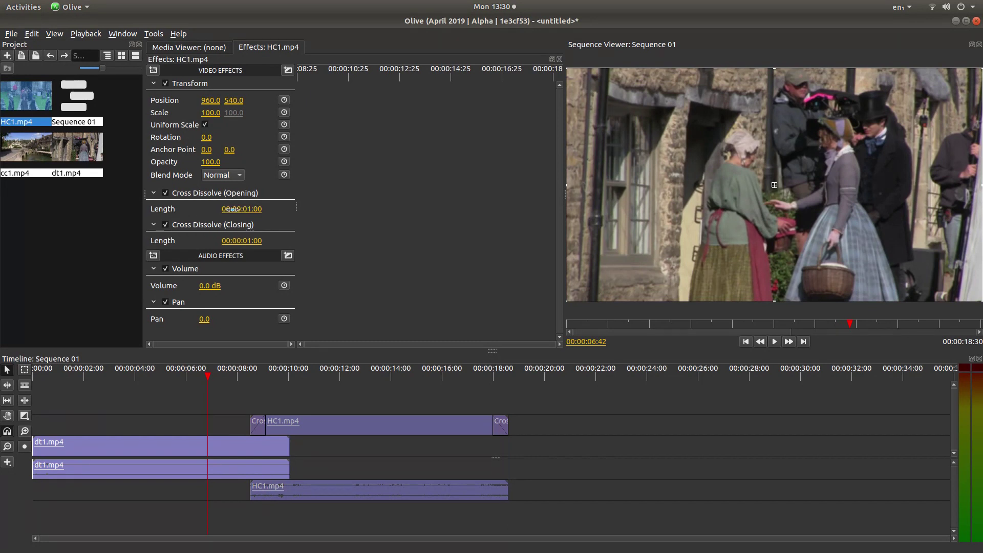
Set the opening and closing Cross Dissolve lengths of HC1.mp4 to 00:00:02:02 each.
{"action": "left_click_drag", "start_coordinate": [242, 209], "coordinate": [274, 209]}
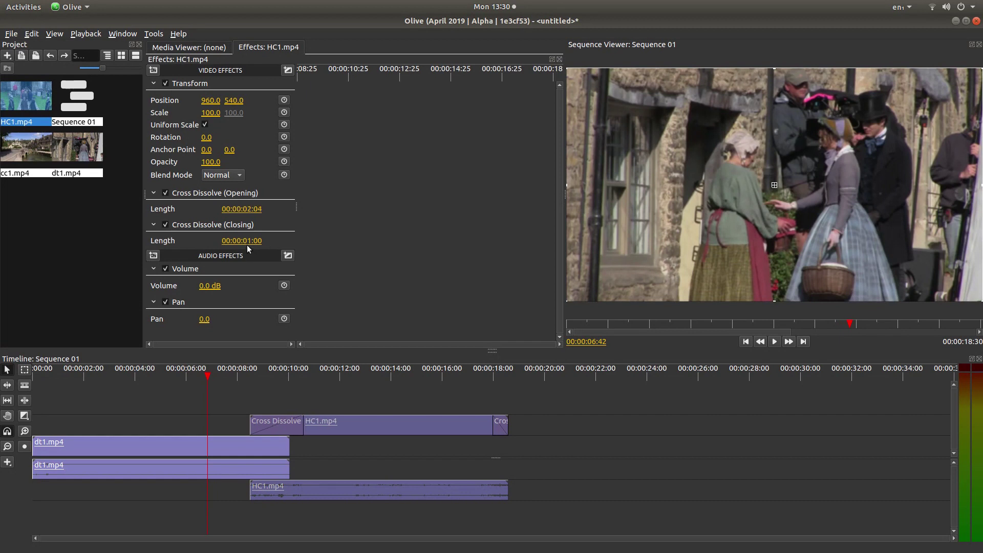
{"action": "left_click_drag", "start_coordinate": [241, 240], "coordinate": [285, 240]}
{"action": "left_click_drag", "start_coordinate": [244, 207], "coordinate": [242, 207]}
{"action": "left_click", "coordinate": [244, 206]}
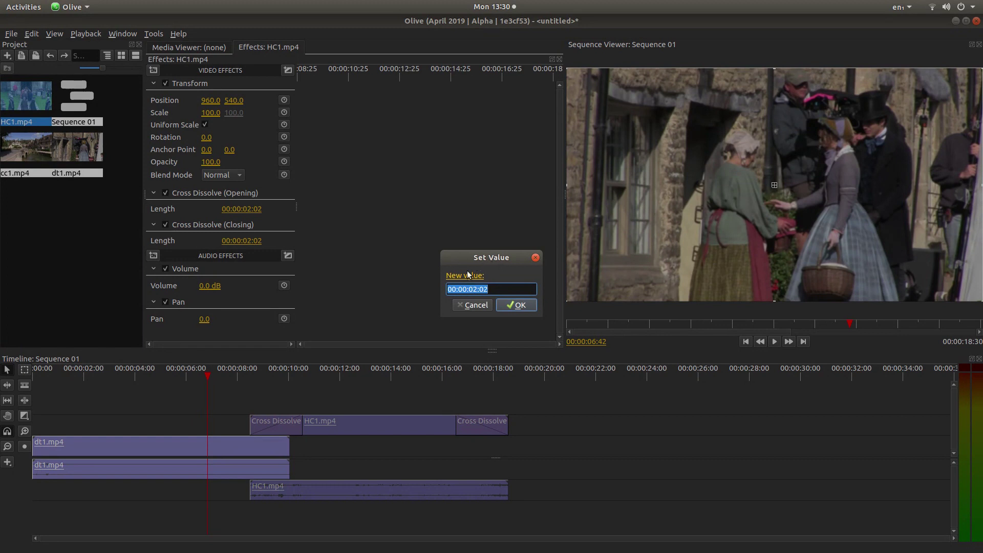
{"action": "left_click", "coordinate": [480, 306]}
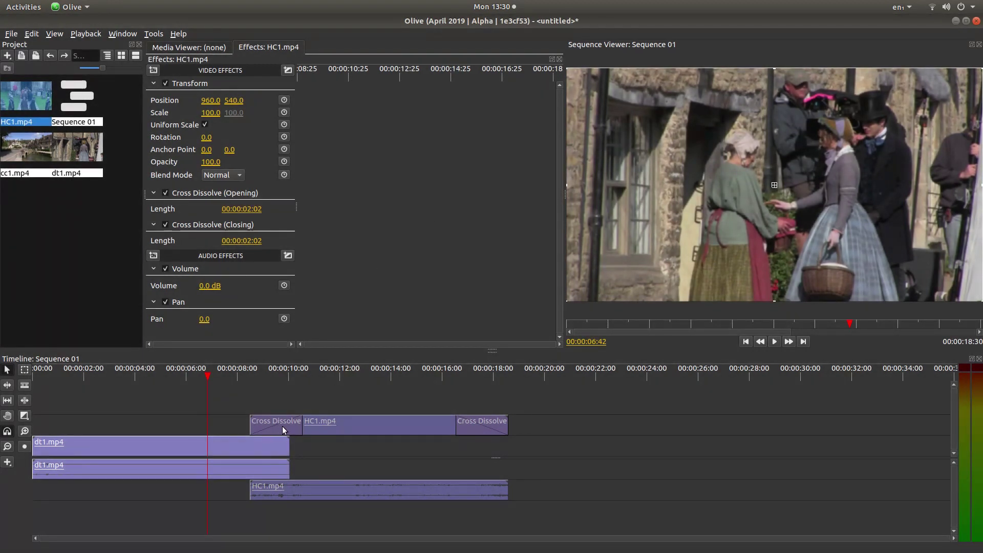
Move HC1.mp4 to start at 00:00:08:00 so its opening dissolve lines up with the end of dt1.mp4, and play the transition.
{"action": "left_click_drag", "start_coordinate": [379, 419], "coordinate": [367, 420]}
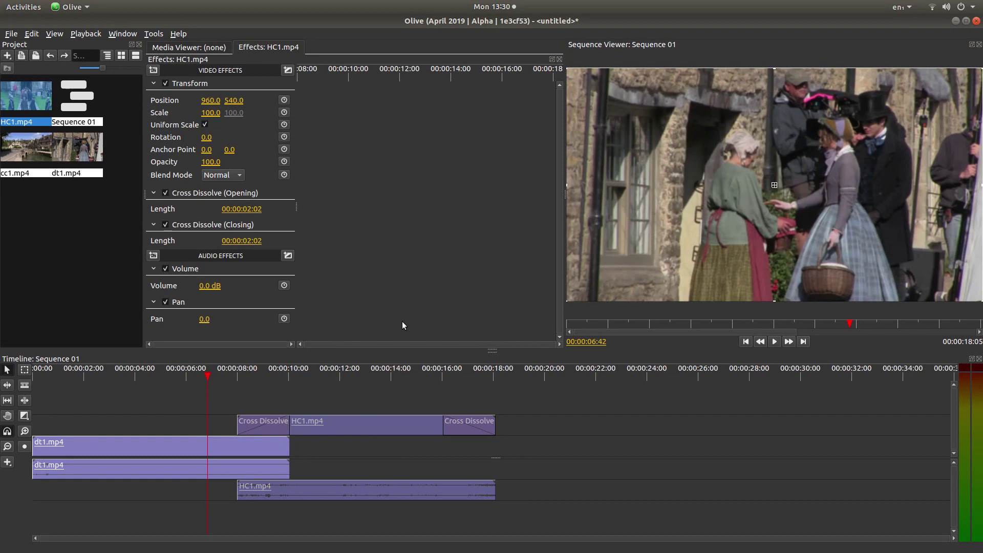
{"action": "left_click", "coordinate": [774, 342]}
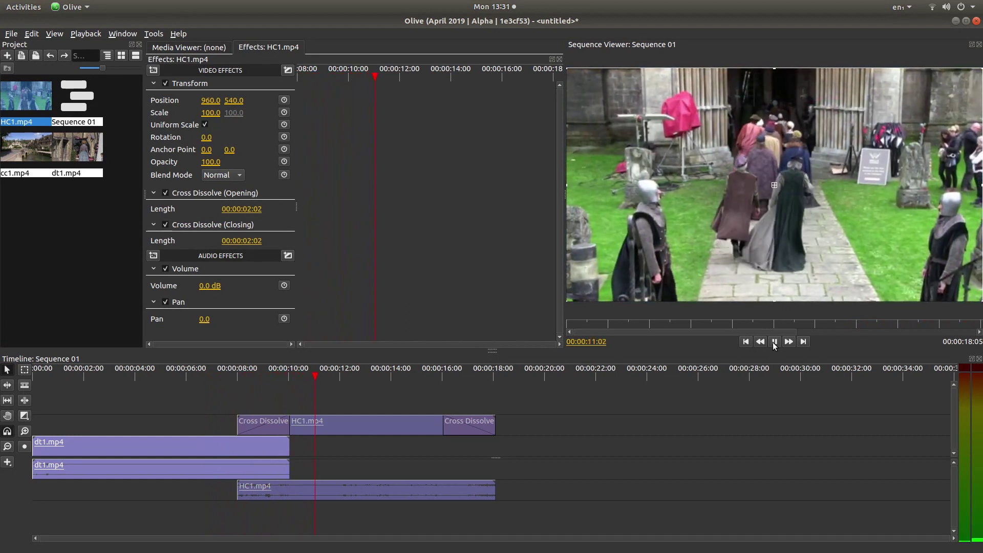
{"action": "left_click", "coordinate": [774, 342]}
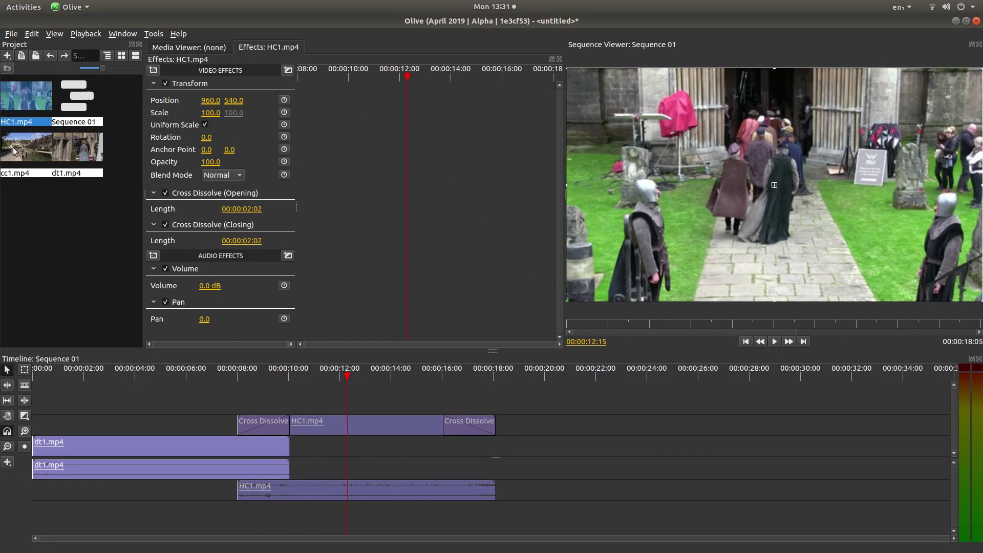
Add cc1.mp4 to the same track as dt1.mp4, starting where HC1.mp4's closing dissolve begins, and scrub through the transition.
{"action": "left_click_drag", "start_coordinate": [14, 150], "coordinate": [472, 453]}
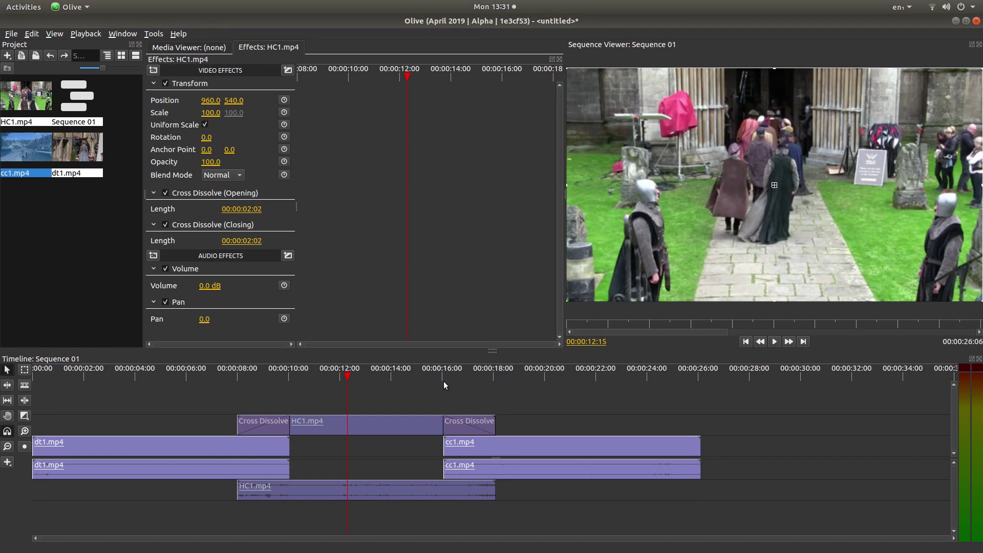
{"action": "left_click_drag", "start_coordinate": [349, 377], "coordinate": [514, 386]}
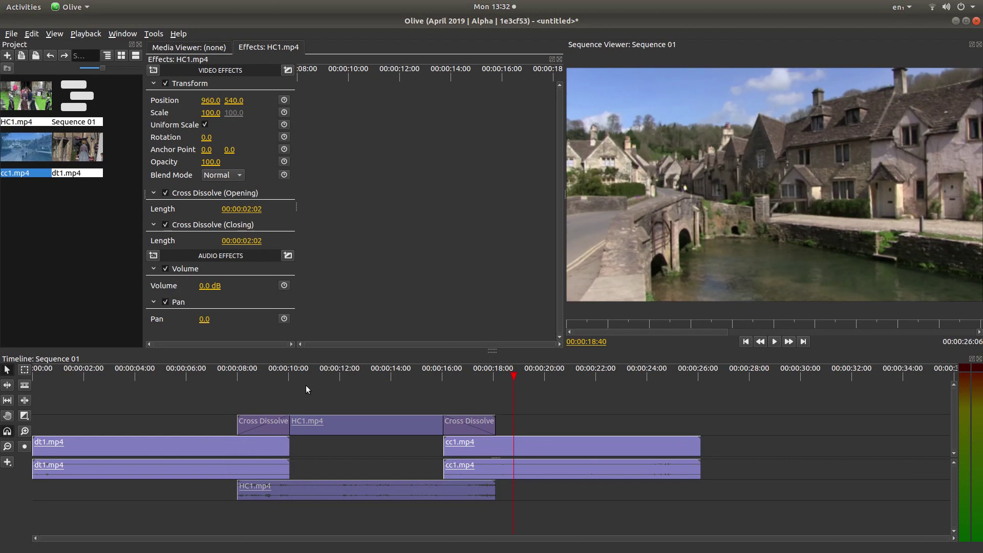
Add an Exponential Fade to the dt1.mp4 audio with an opening length of 00:00:00:01 and a closing length of 00:00:02:05.
{"action": "left_click", "coordinate": [183, 447]}
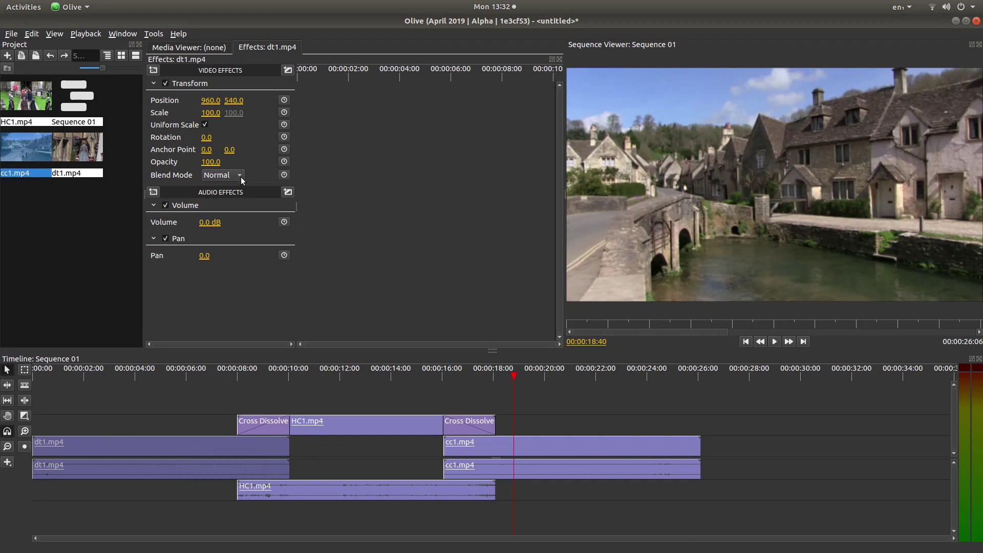
{"action": "left_click", "coordinate": [288, 192]}
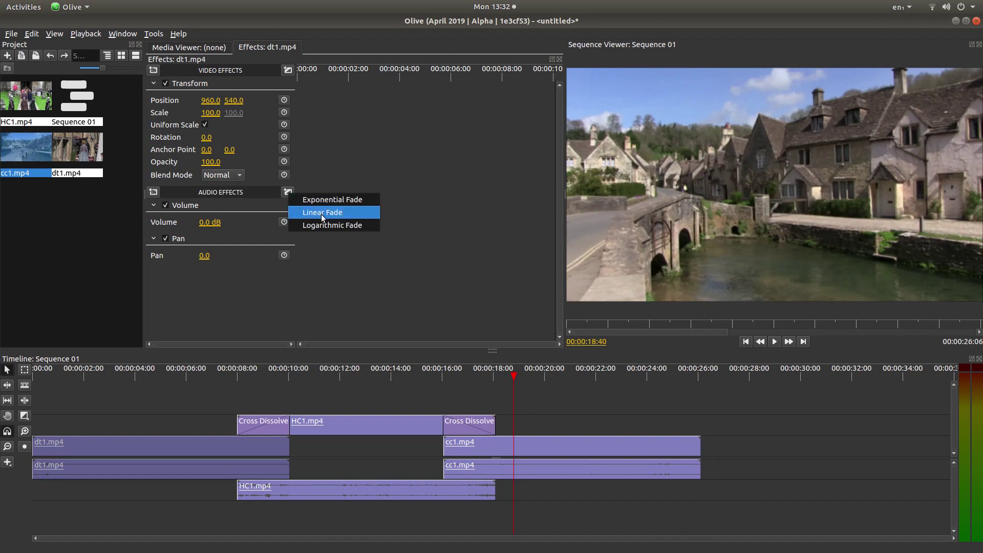
{"action": "left_click", "coordinate": [356, 201]}
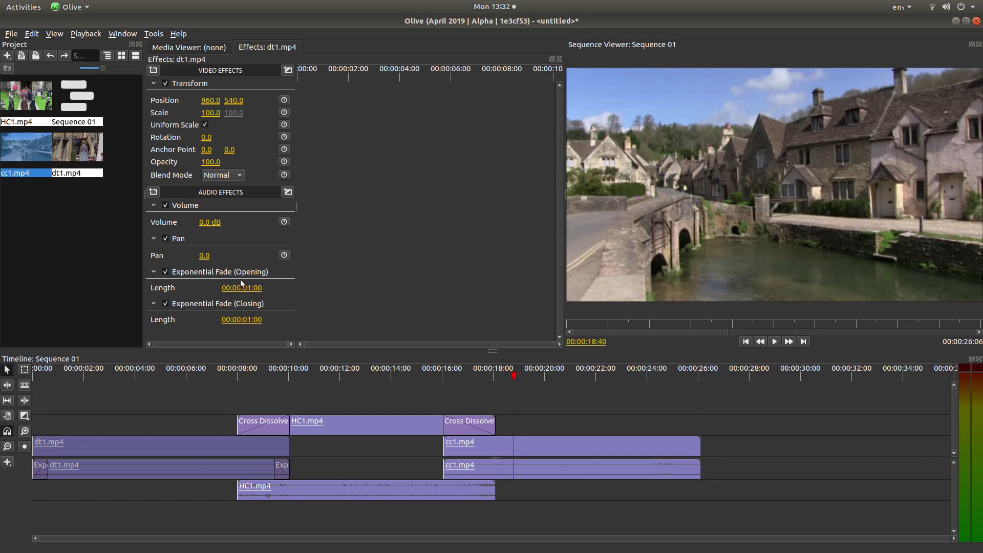
{"action": "left_click_drag", "start_coordinate": [254, 288], "coordinate": [225, 287]}
{"action": "left_click_drag", "start_coordinate": [231, 321], "coordinate": [262, 321]}
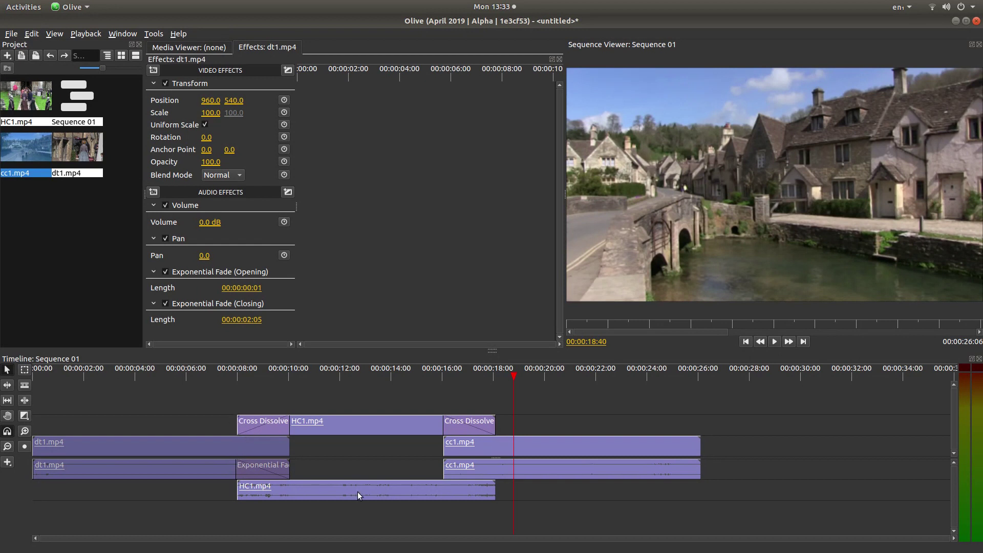
Add a Linear Fade to the HC1.mp4 audio with an opening length of 00:00:02:01 and a closing length of 00:00:02:00.
{"action": "left_click", "coordinate": [364, 488]}
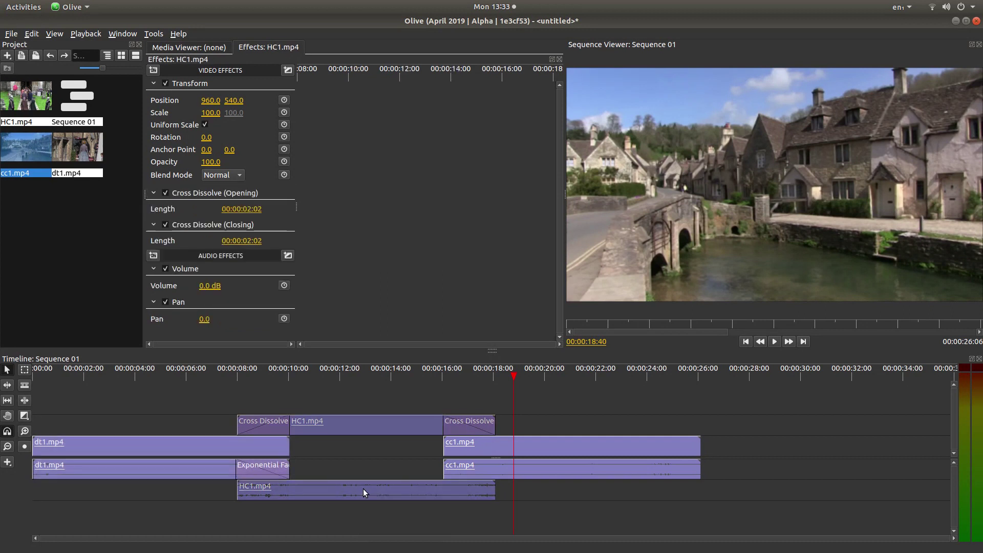
{"action": "left_click", "coordinate": [287, 256]}
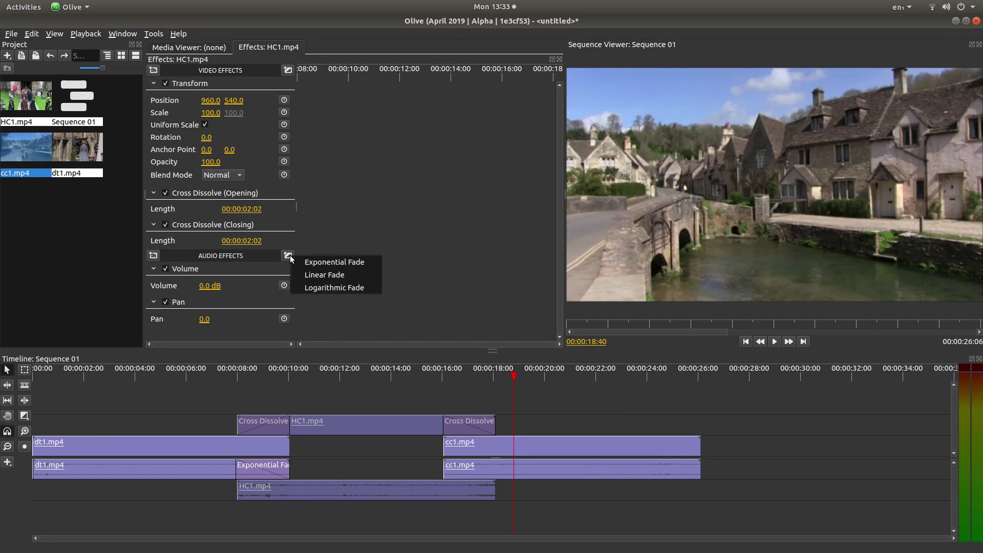
{"action": "left_click", "coordinate": [346, 274]}
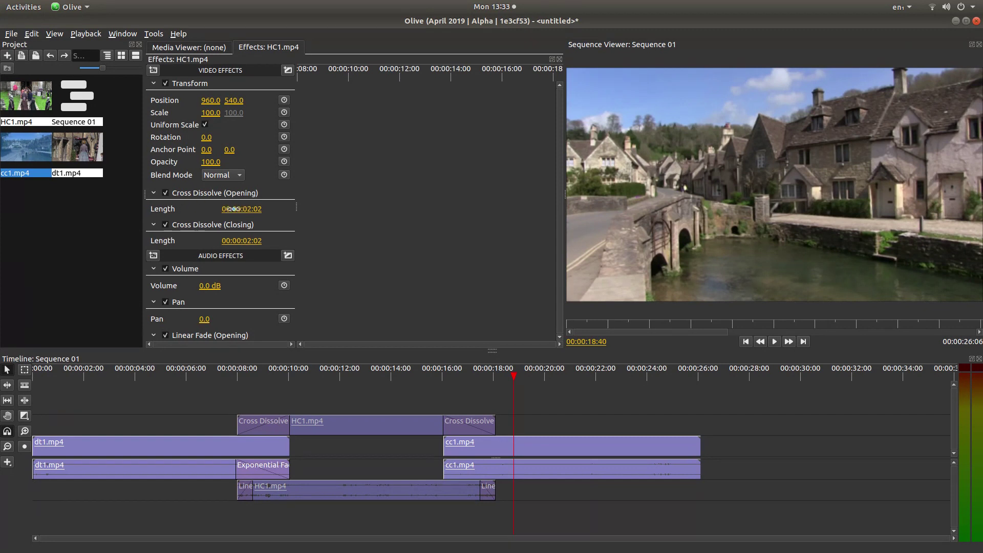
{"action": "scroll", "coordinate": [203, 233], "scroll_direction": "down", "scroll_amount": 2}
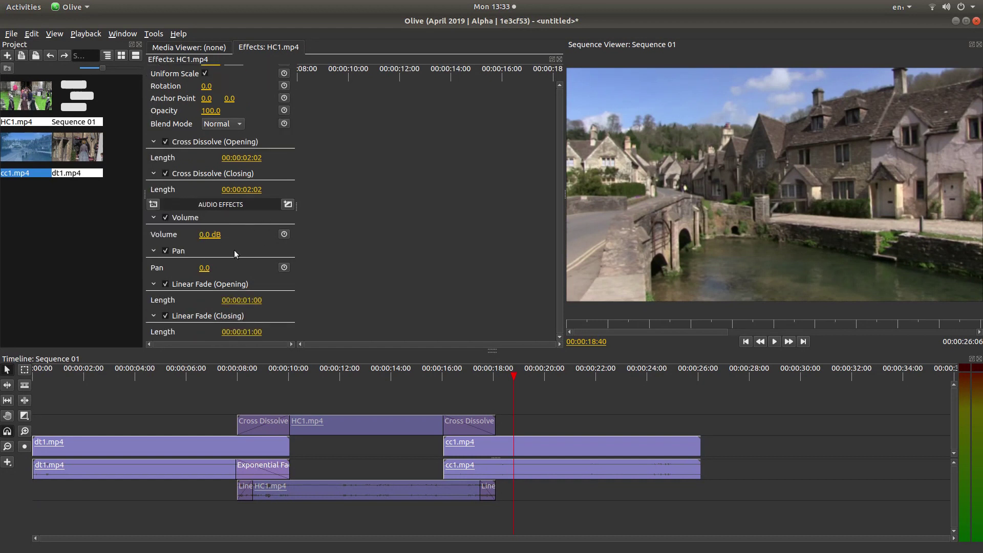
{"action": "left_click_drag", "start_coordinate": [242, 300], "coordinate": [267, 301]}
{"action": "left_click_drag", "start_coordinate": [220, 333], "coordinate": [233, 333]}
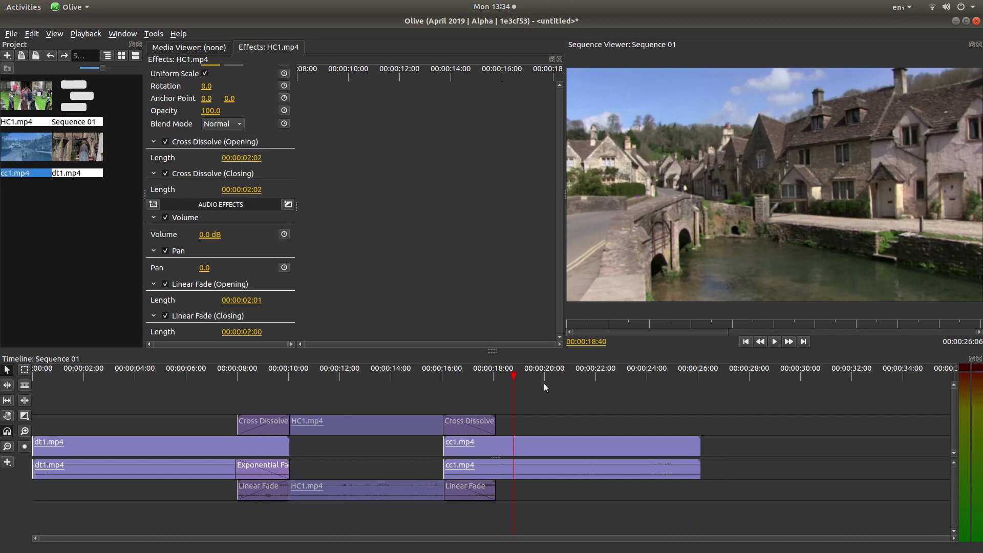
Add an Exponential Fade to the cc1.mp4 audio, set its opening length to 00:00:02:01 and shorten the closing fade to almost nothing.
{"action": "left_click", "coordinate": [602, 469]}
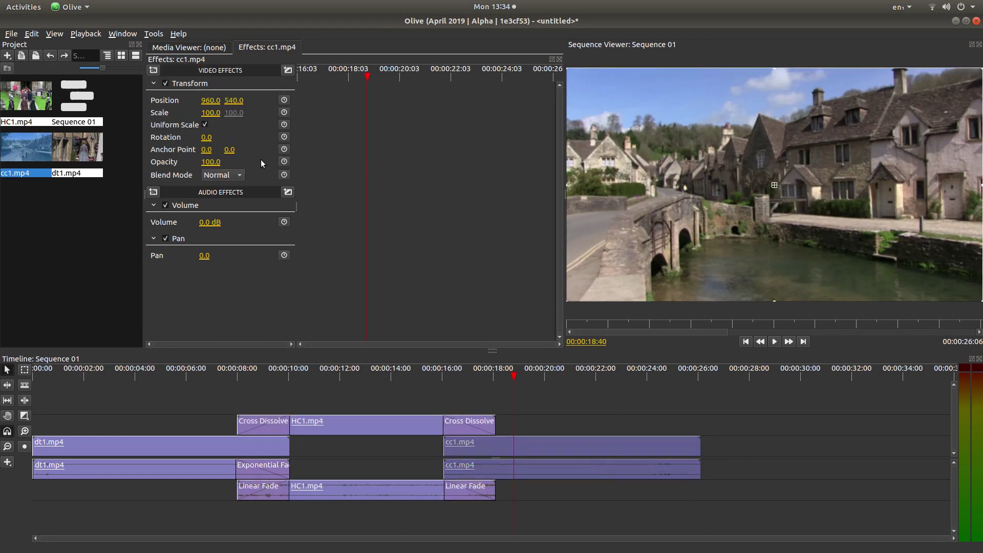
{"action": "left_click", "coordinate": [287, 194]}
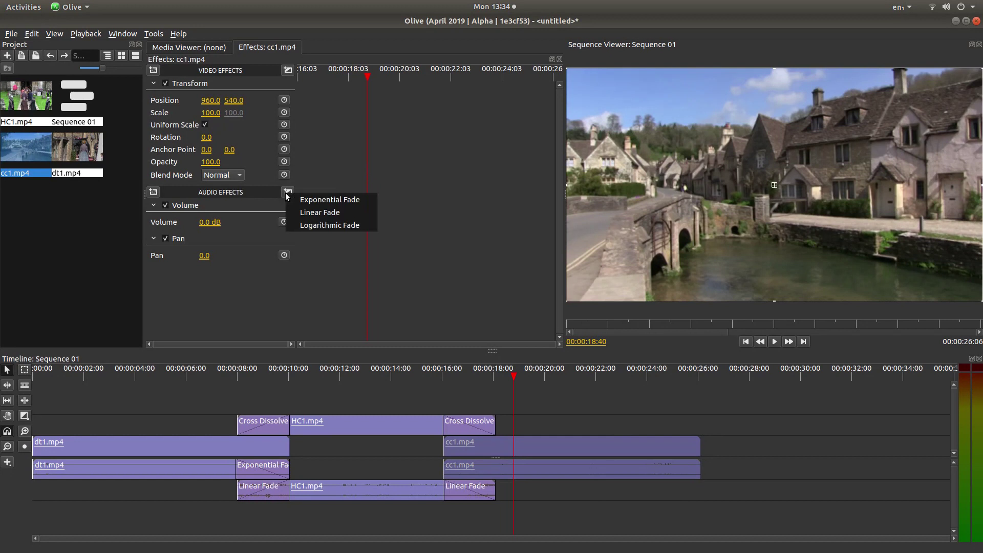
{"action": "left_click", "coordinate": [314, 199]}
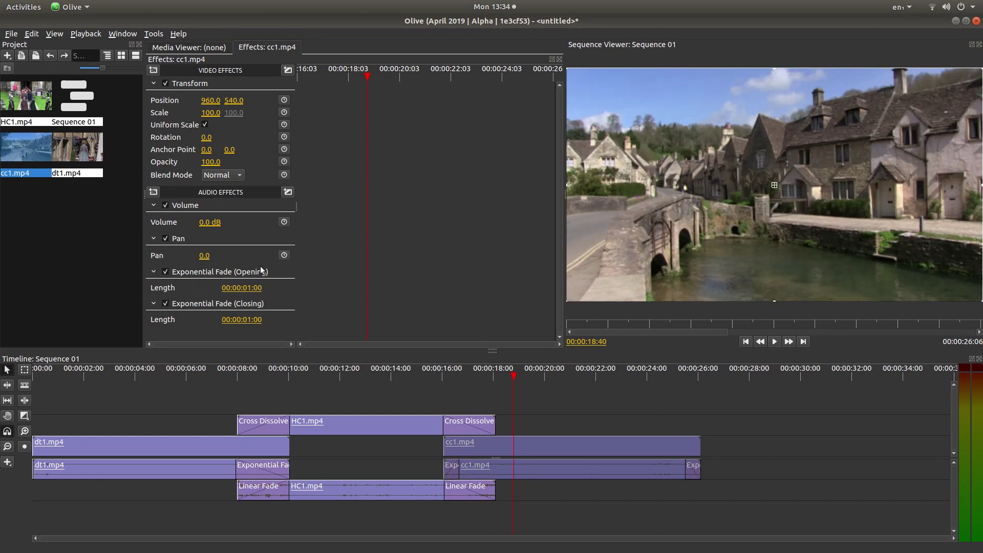
{"action": "left_click_drag", "start_coordinate": [241, 288], "coordinate": [281, 287]}
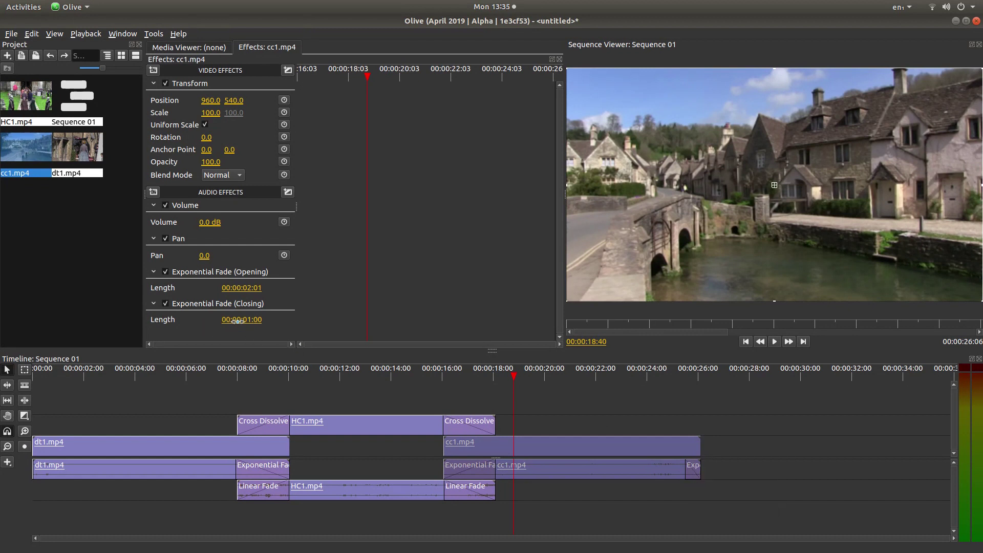
{"action": "left_click_drag", "start_coordinate": [248, 319], "coordinate": [235, 319]}
{"action": "left_click", "coordinate": [207, 382]}
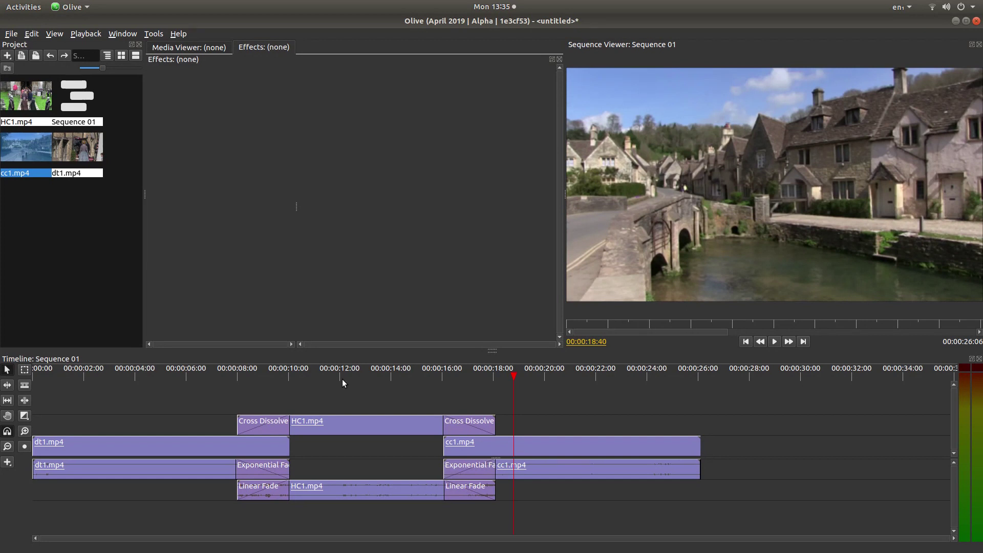
Play the sequence from its start to review the video dissolves and audio fades.
{"action": "left_click_drag", "start_coordinate": [342, 379], "coordinate": [201, 374]}
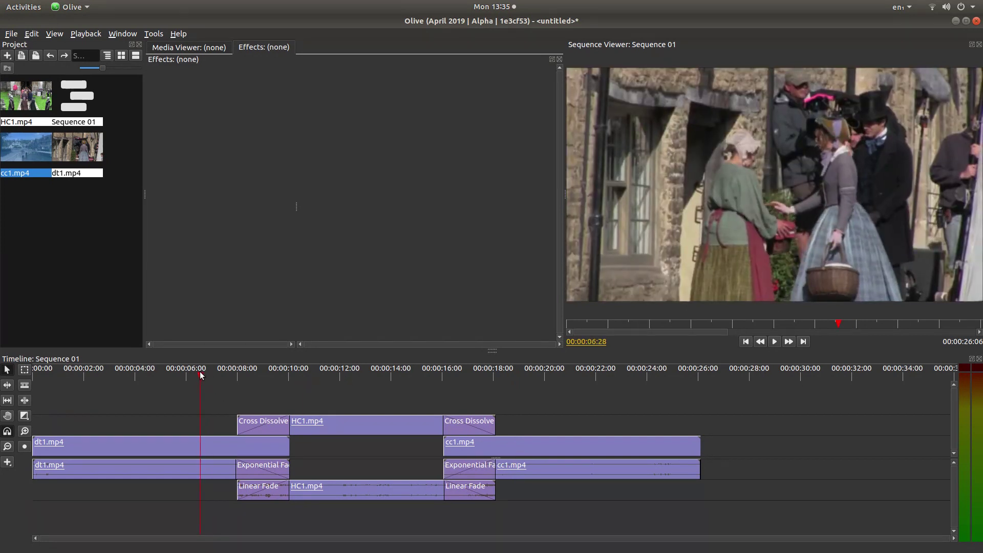
{"action": "key", "text": "Home"}
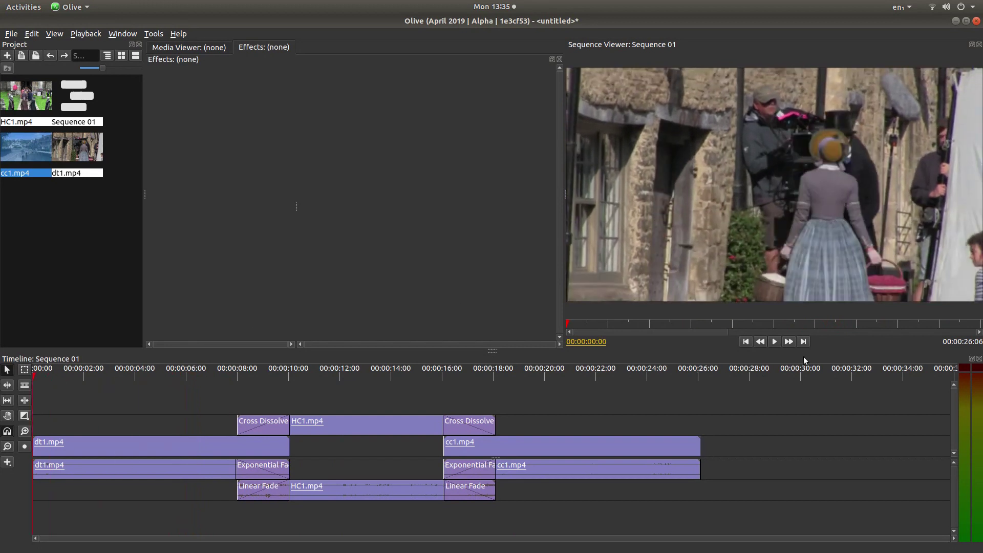
{"action": "left_click", "coordinate": [775, 342]}
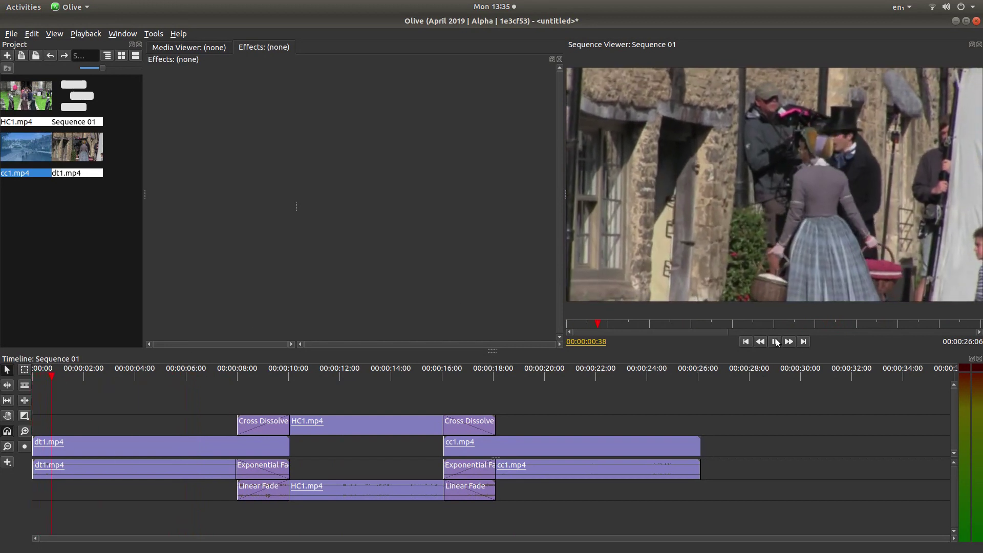